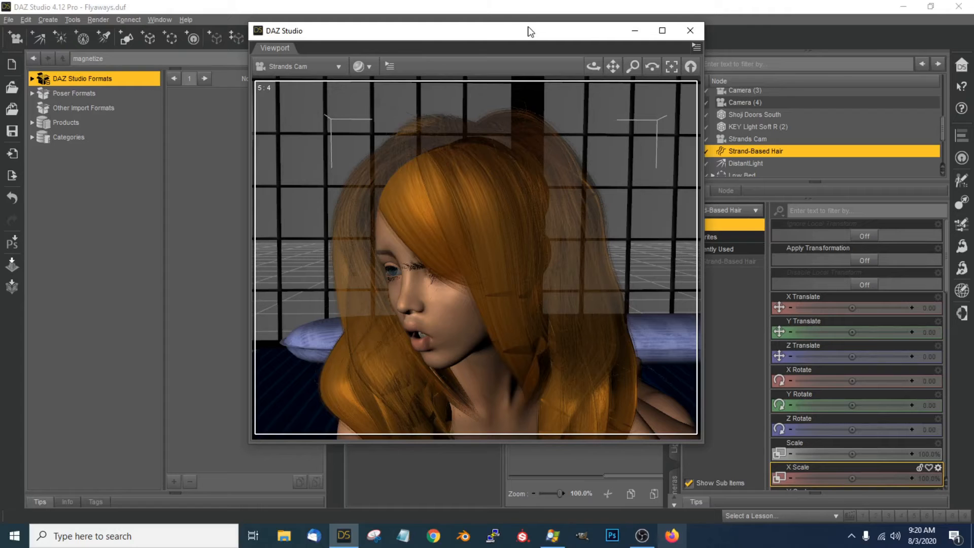
Step: Select the Waterfall Tails Hair node under Addie and move the floating viewport off the scene list
scroll(804, 148, up, 3)
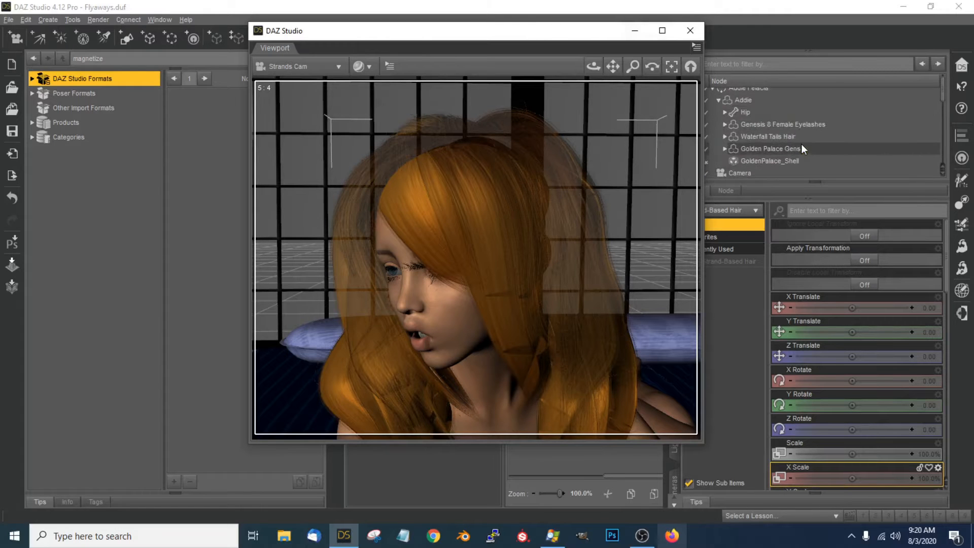
click(766, 136)
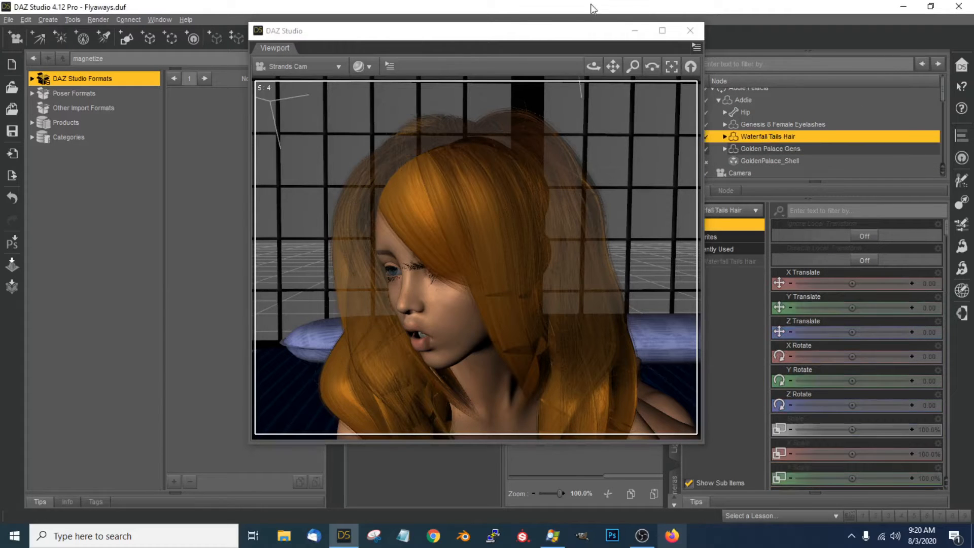
drag(568, 29, 536, 20)
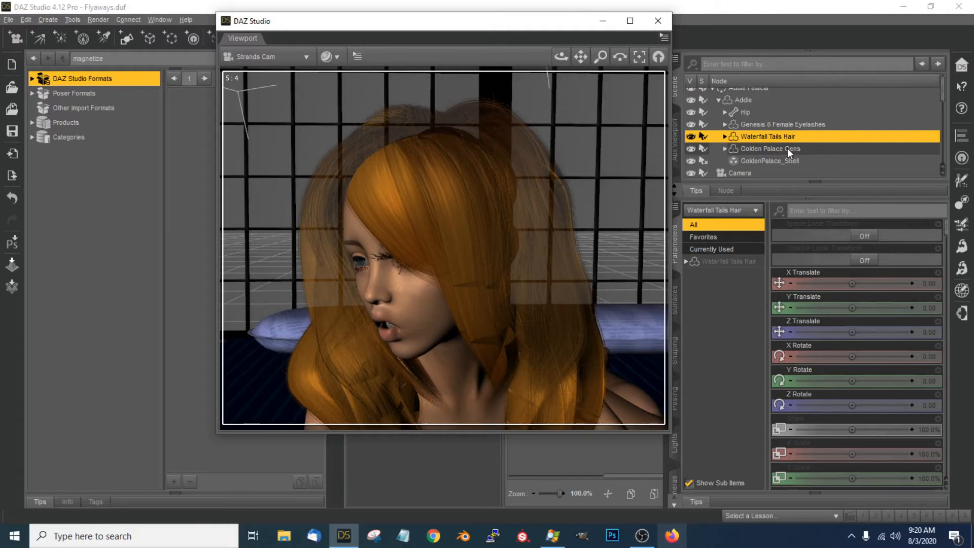
Step: Open the Strand-Based Hair node in the full Strand-Based Hair Editor
scroll(786, 147, down, 8)
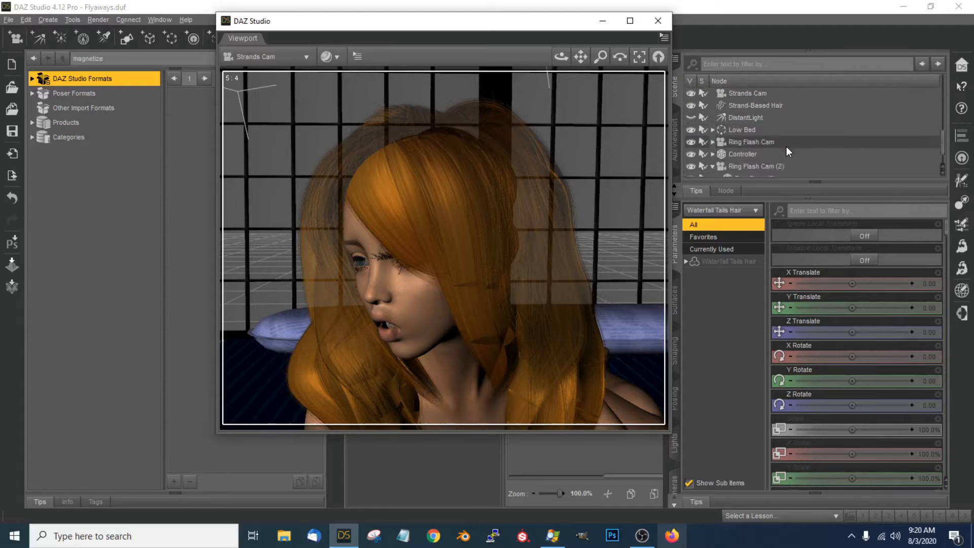
scroll(784, 146, up, 2)
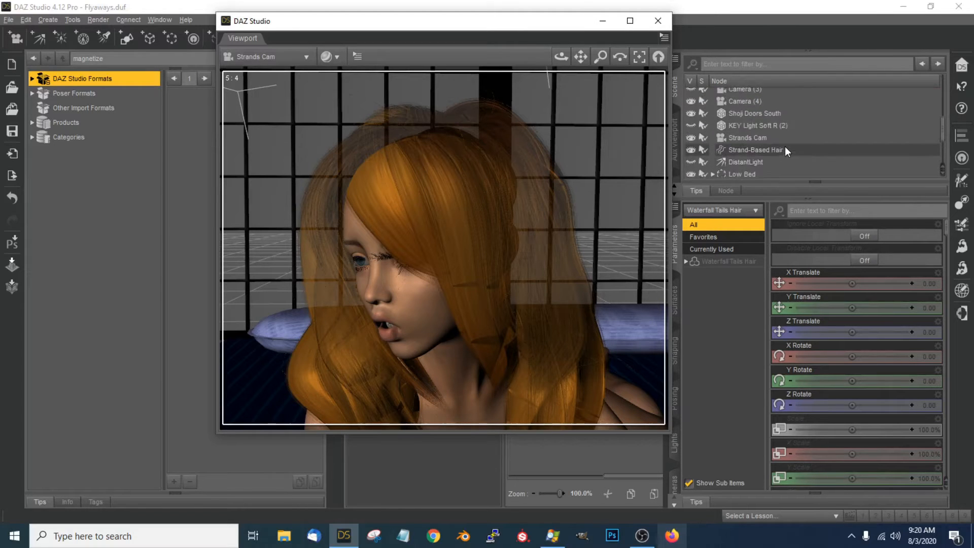
click(774, 151)
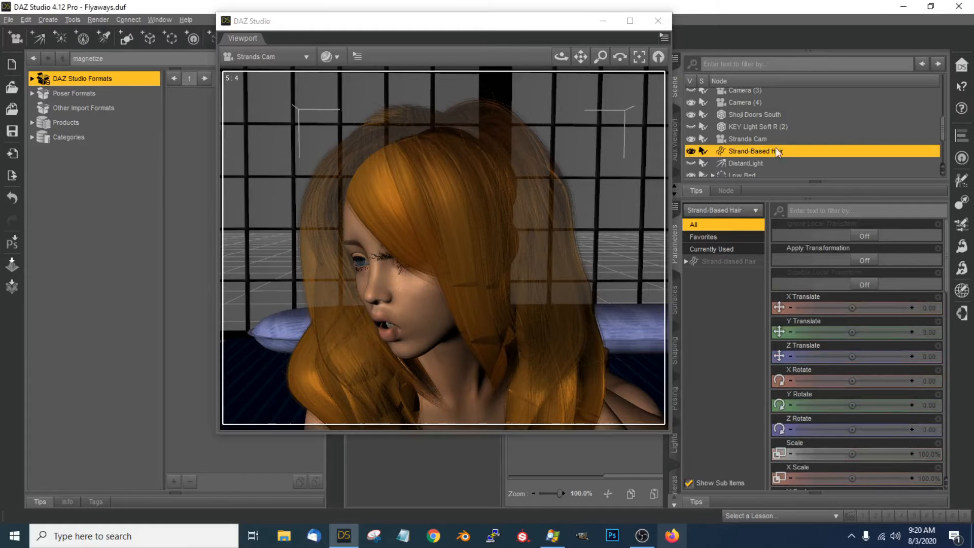
drag(545, 26, 676, 30)
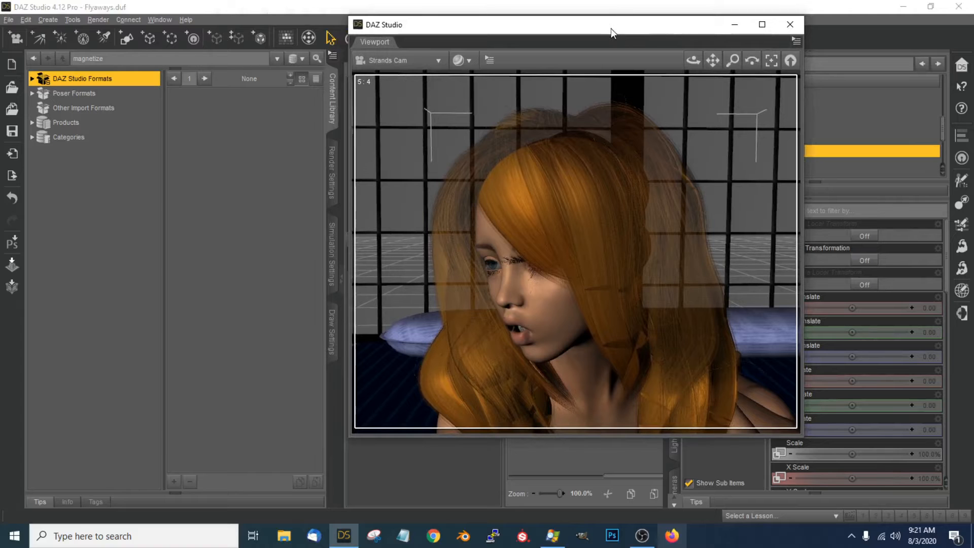
drag(614, 29, 614, 30)
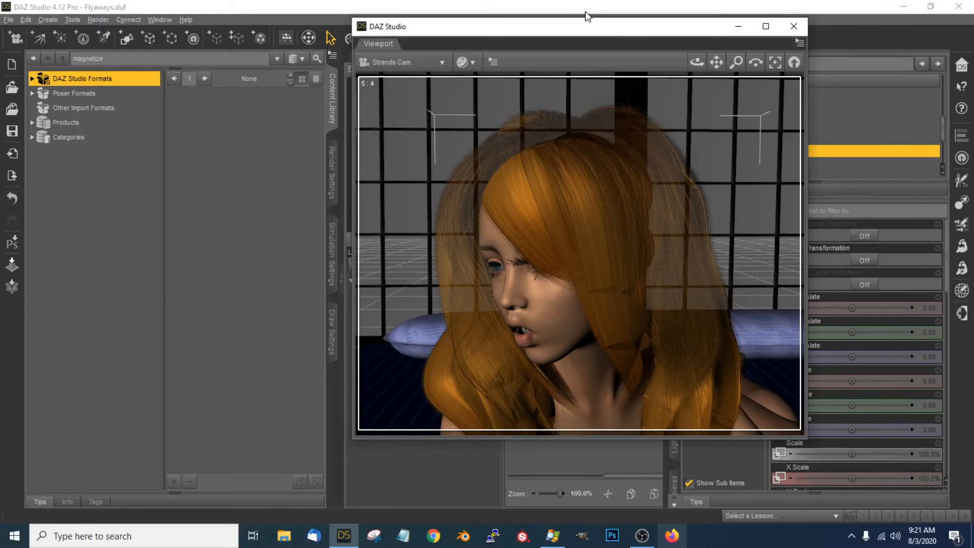
click(26, 19)
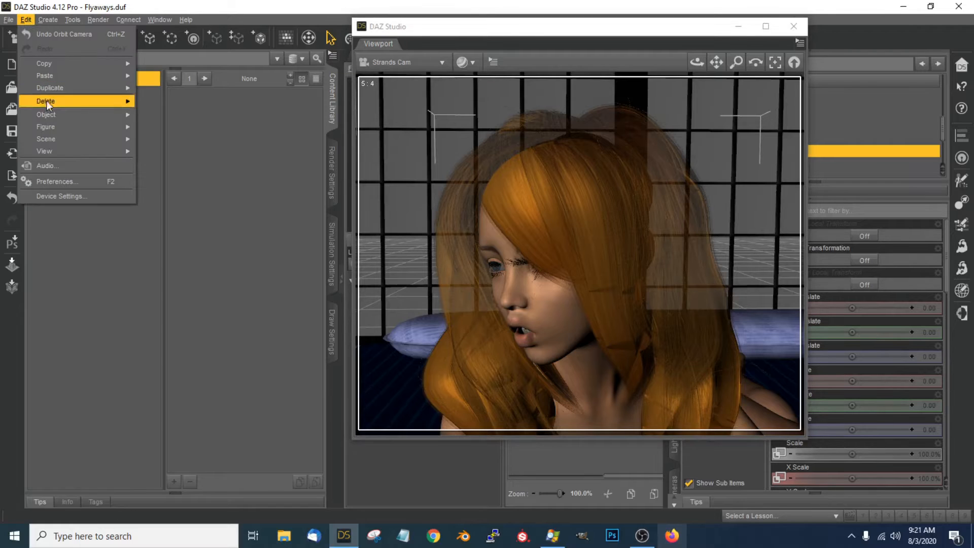
mouse_move(44, 118)
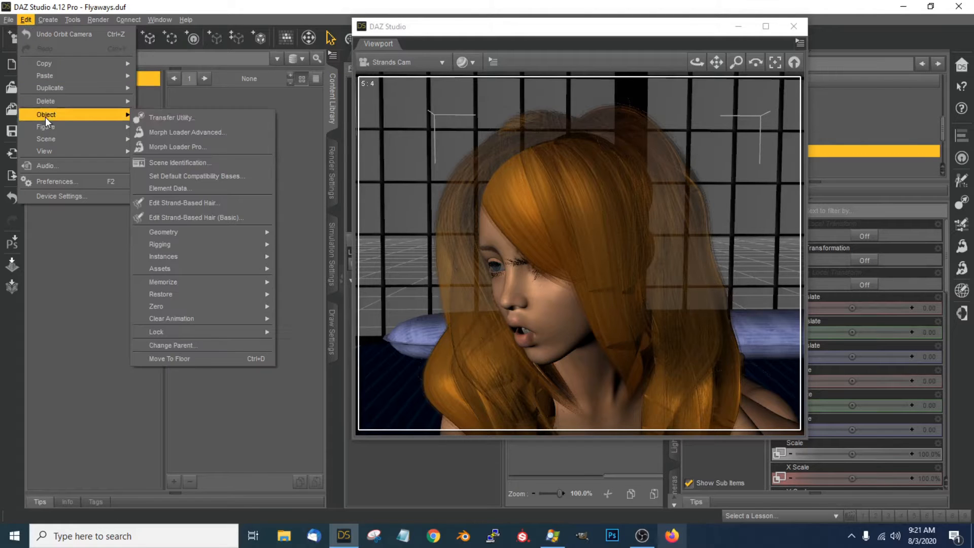
click(209, 208)
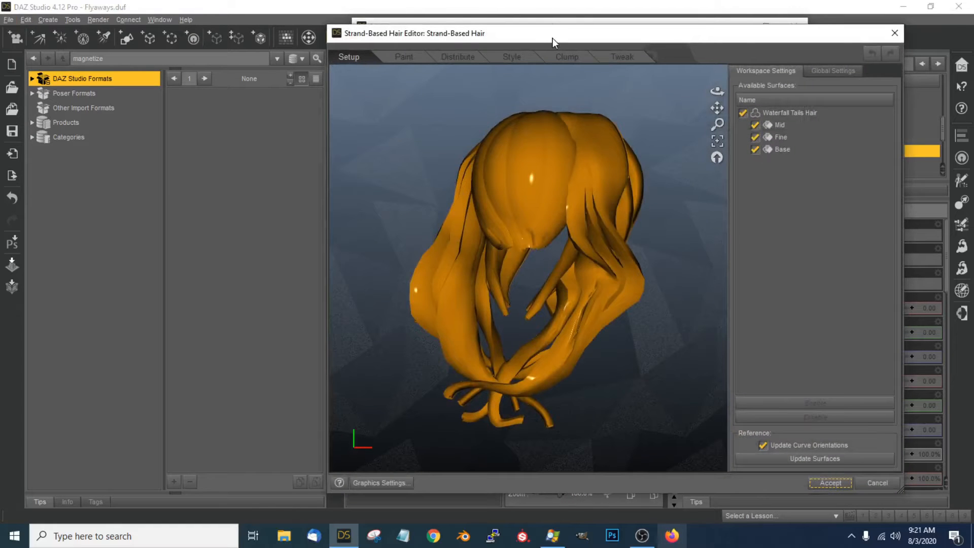
drag(552, 38, 428, 43)
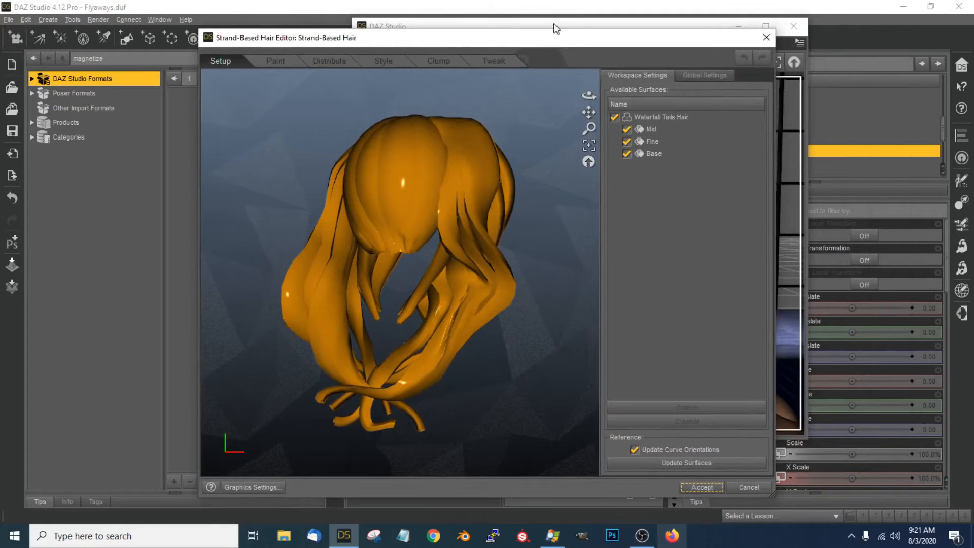
Step: Inspect the Waterfall Tails Hair surfaces from the front and update the reference surfaces with Update Curve Orientations enabled
drag(588, 96, 316, 119)
drag(589, 98, 465, 96)
drag(587, 97, 510, 91)
drag(593, 98, 620, 115)
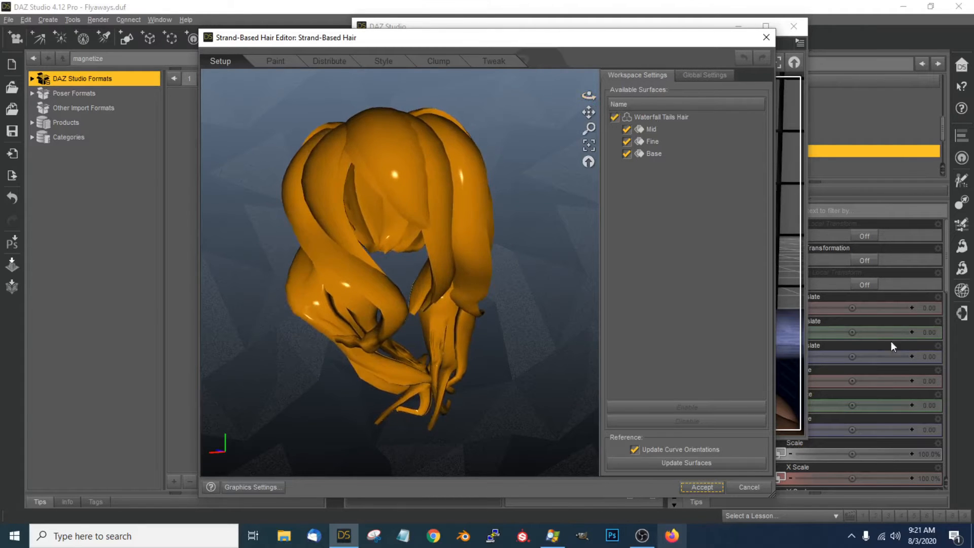
click(724, 464)
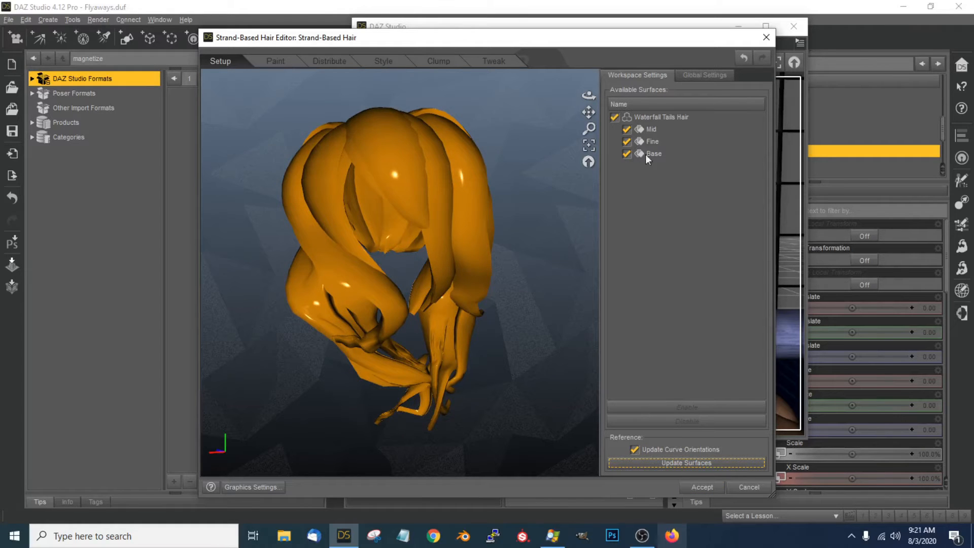
Step: Examine the painted Gray - Hair Density map on the hair and the Distribute settings for density, width and color
click(277, 61)
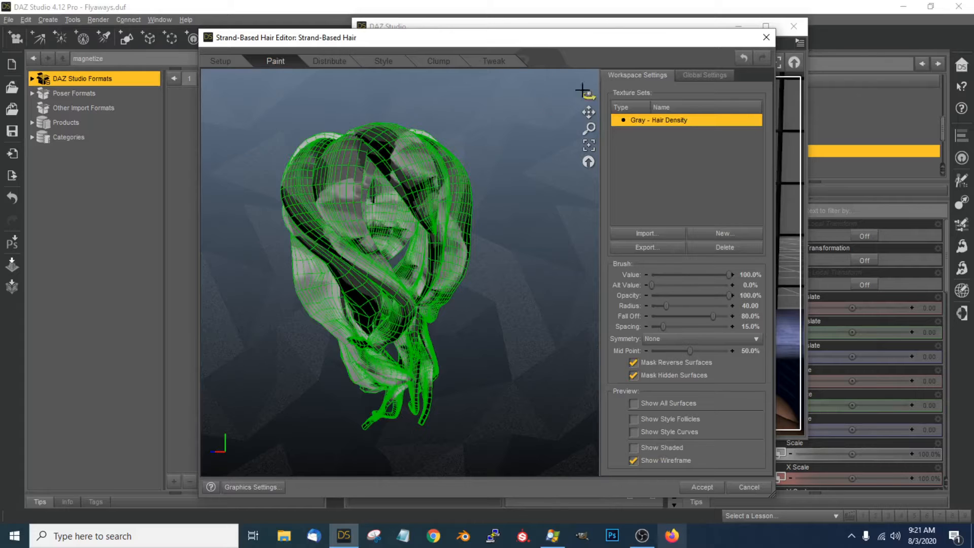
mouse_move(588, 94)
mouse_down()
mouse_move(597, 127)
mouse_move(634, 164)
mouse_move(716, 147)
mouse_move(326, 152)
mouse_move(398, 157)
mouse_move(524, 137)
mouse_move(564, 112)
mouse_move(755, 95)
mouse_move(547, 111)
mouse_move(539, 117)
mouse_move(566, 133)
mouse_move(548, 137)
mouse_up()
drag(588, 113, 618, 134)
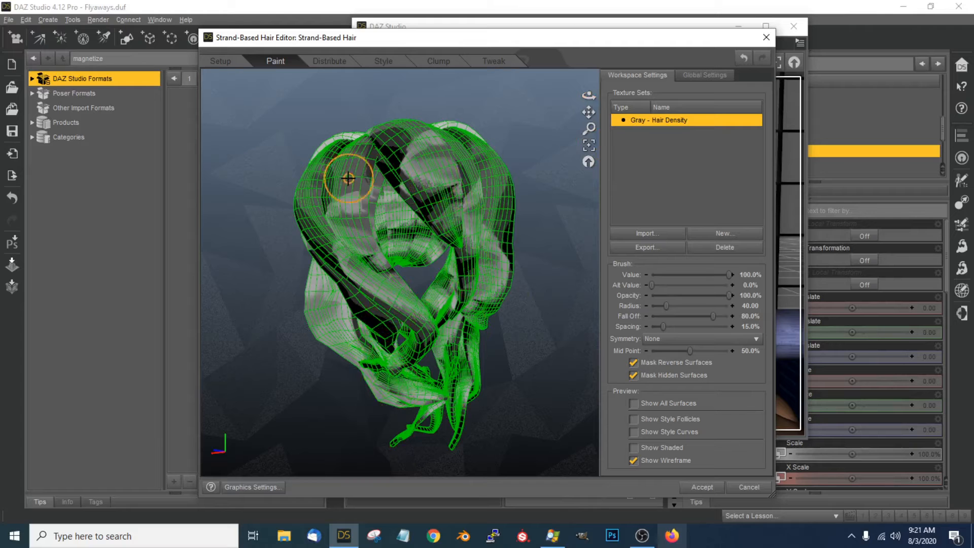
click(335, 60)
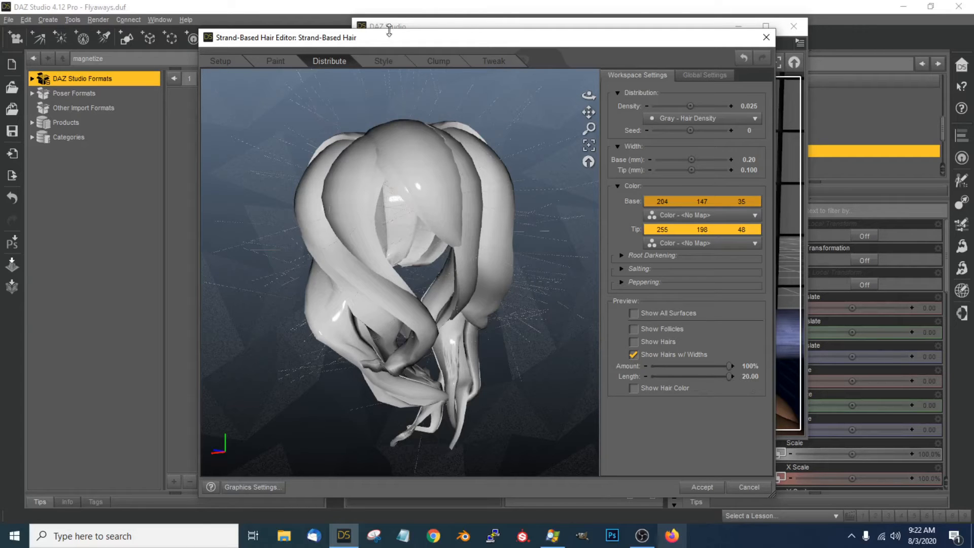
Step: Review the Style settings, including the comb curve options and the expanded Auto Parting and Single Guide interpolation groups
click(383, 61)
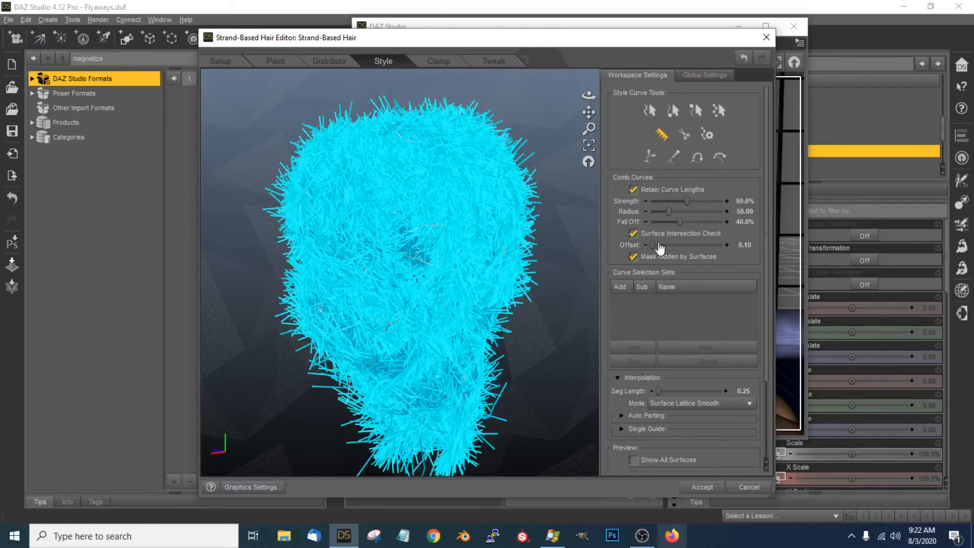
click(634, 192)
click(622, 416)
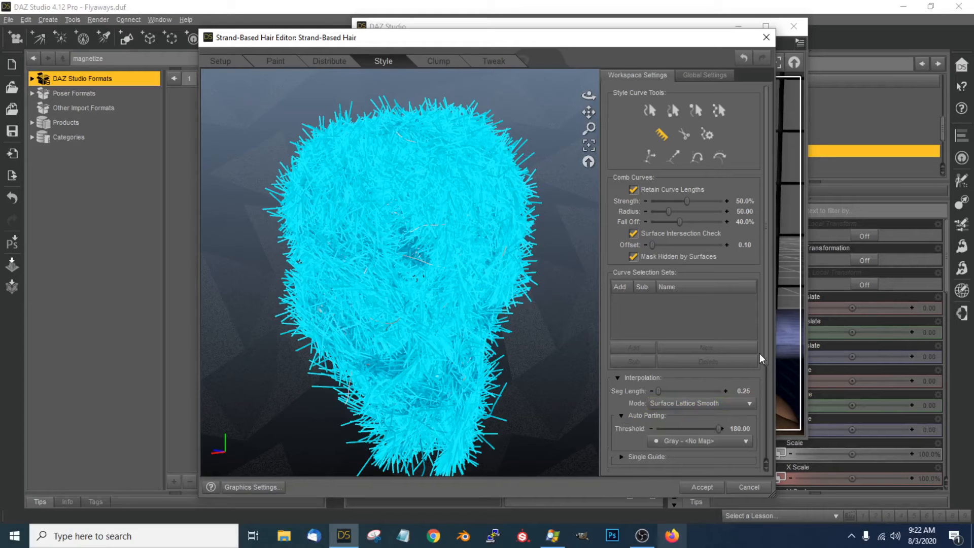
drag(766, 349, 769, 409)
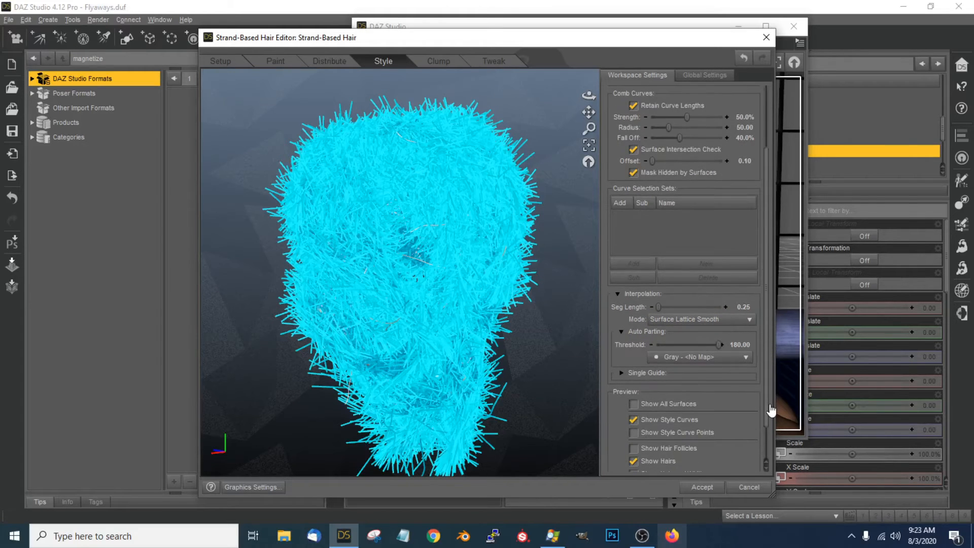
click(621, 372)
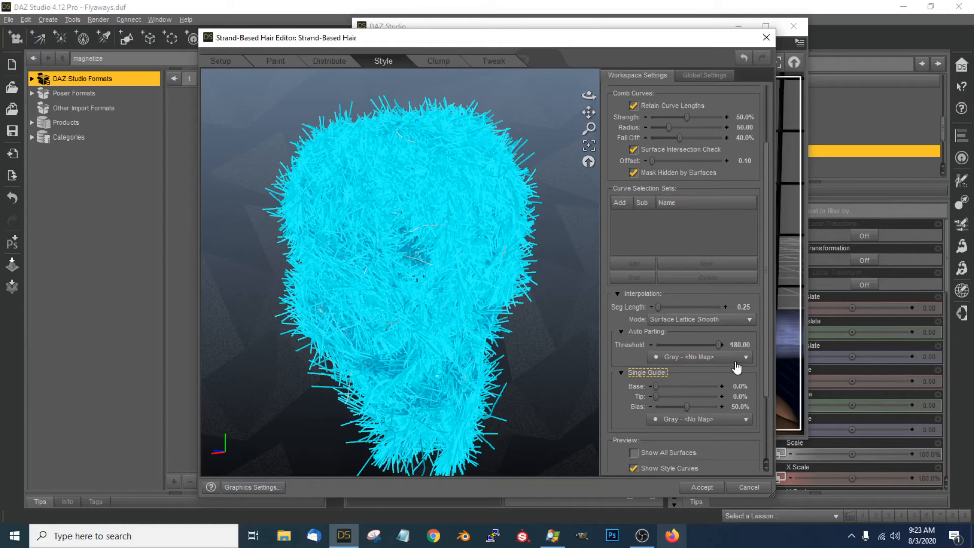
scroll(725, 328, down, 3)
Step: Preview the hairs with widths at 100% amount in the Clump stage and inspect them up close
click(433, 62)
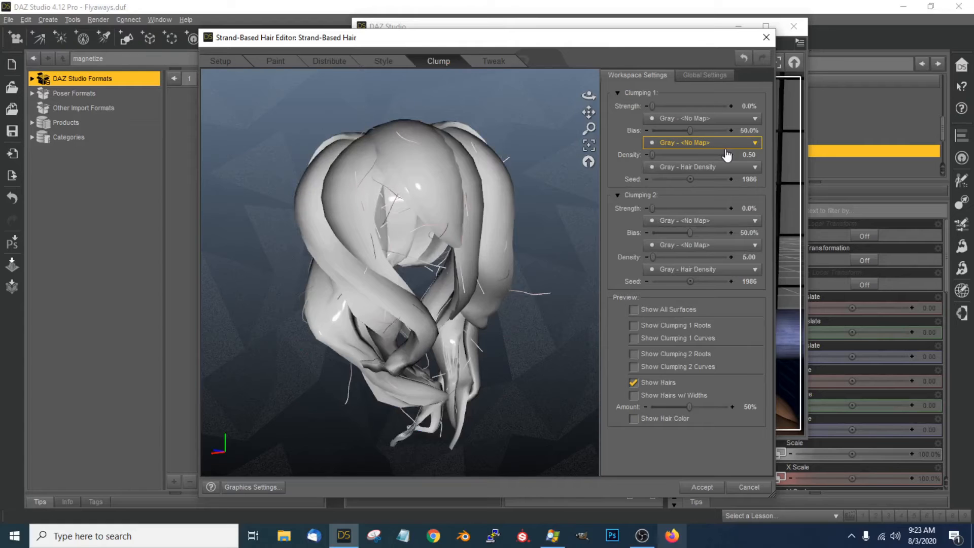
click(677, 396)
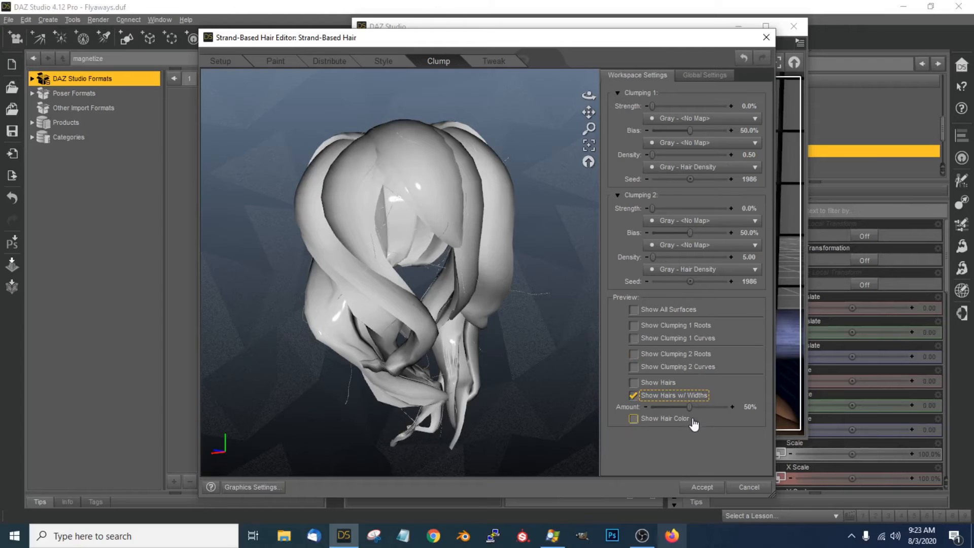
drag(691, 410, 771, 408)
drag(589, 128, 541, 137)
mouse_move(589, 95)
mouse_down()
mouse_move(475, 88)
mouse_move(407, 171)
mouse_move(581, 134)
mouse_move(565, 86)
mouse_move(540, 137)
mouse_move(504, 163)
mouse_move(319, 145)
mouse_move(472, 136)
mouse_move(568, 116)
mouse_move(622, 96)
mouse_move(642, 73)
mouse_move(552, 117)
mouse_move(589, 111)
mouse_move(588, 100)
mouse_move(594, 111)
mouse_up()
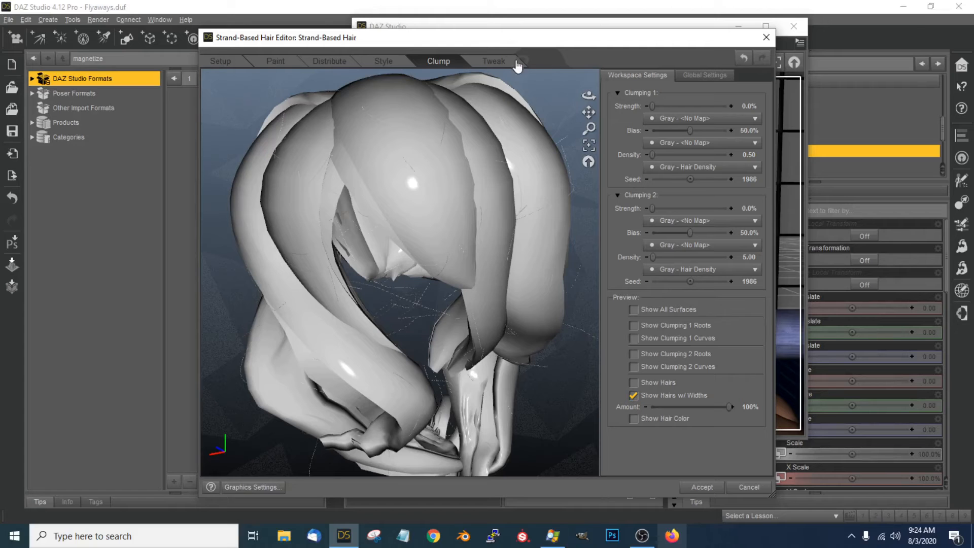
Step: Preview the hairs with widths at 100% amount in the Tweak stage
click(494, 61)
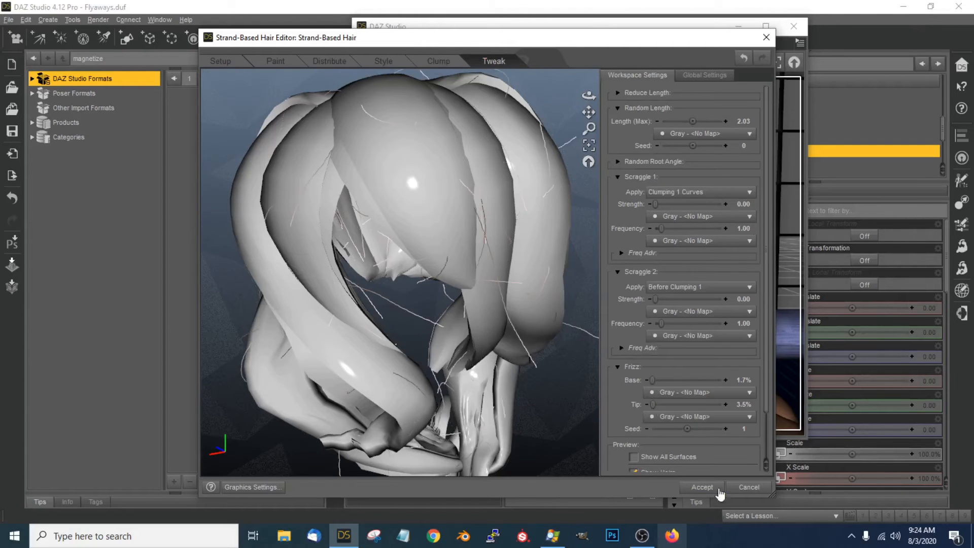
scroll(716, 386, down, 3)
click(668, 435)
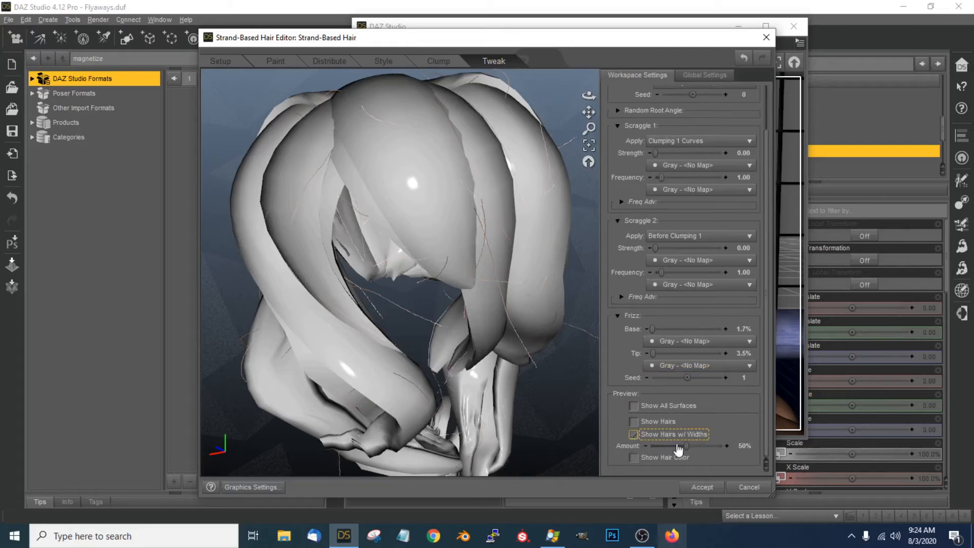
drag(688, 446, 768, 447)
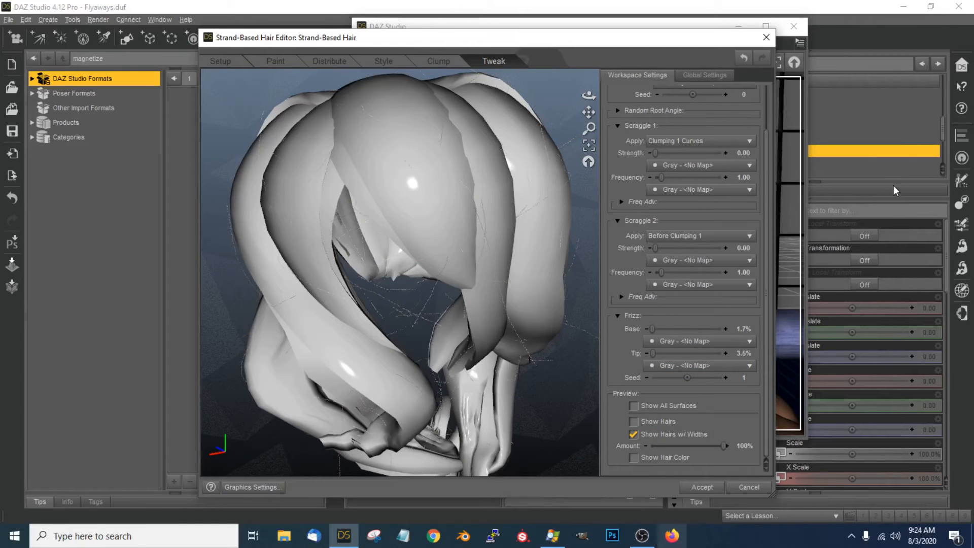
Step: Review the Reduce Length, Random Root Angle, Scraggle 2 advanced frequency and Frizz settings, and close the hair editor without accepting changes
scroll(749, 127, up, 3)
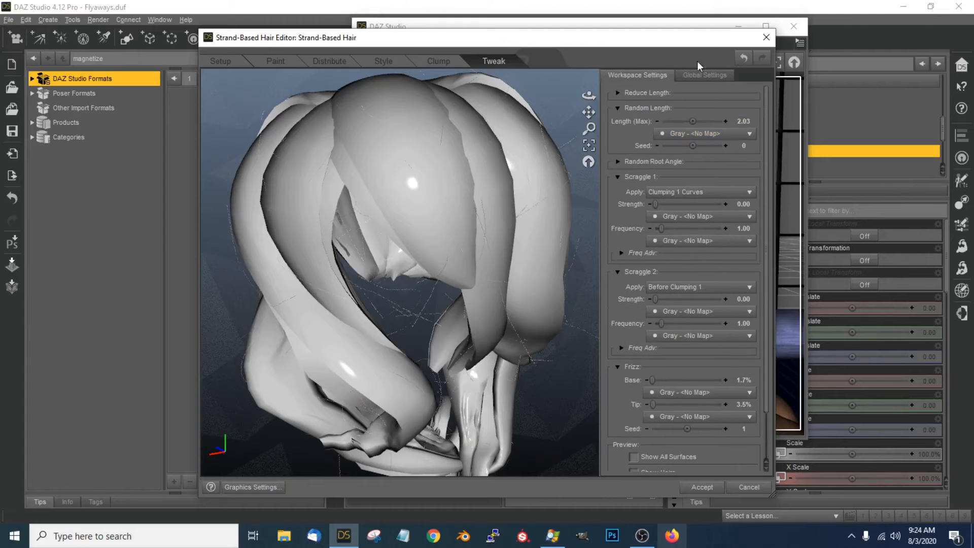
click(617, 92)
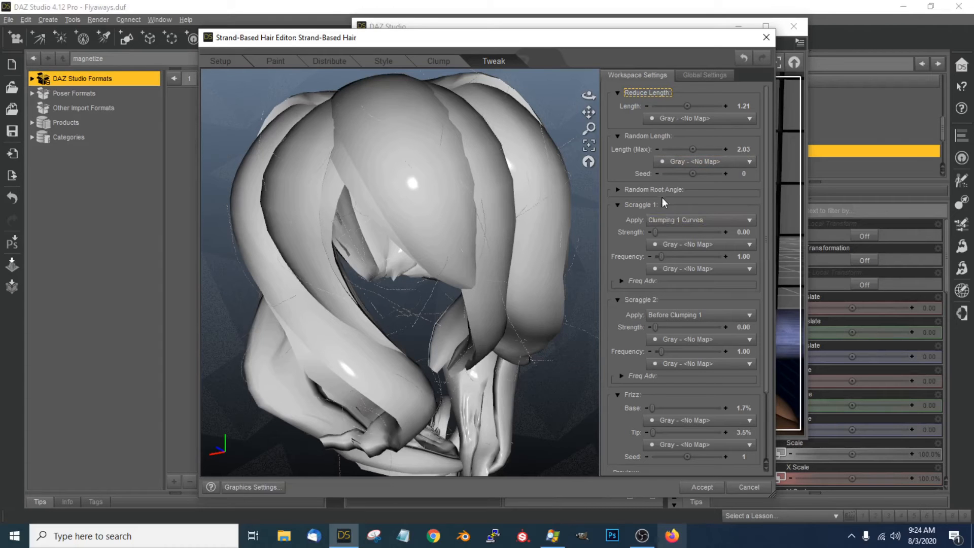
click(617, 190)
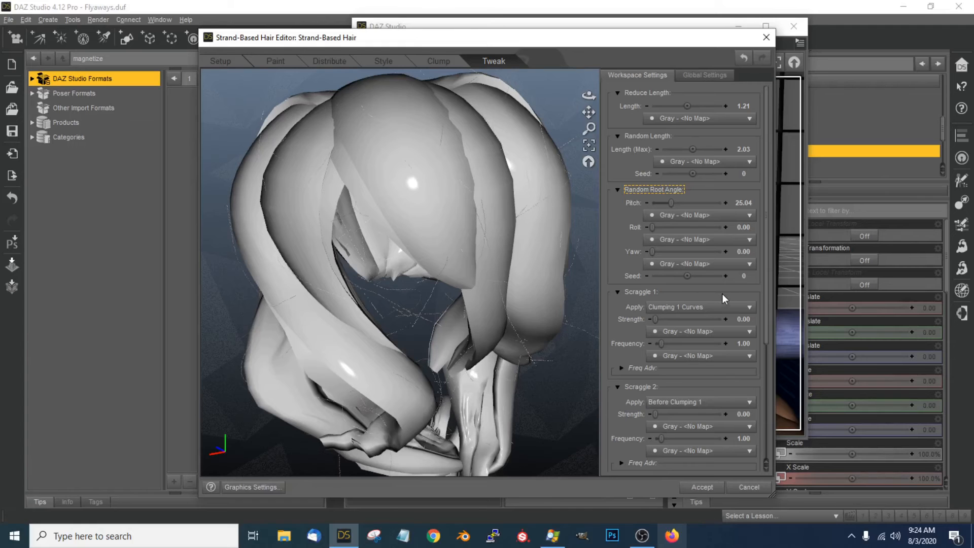
scroll(722, 295, down, 5)
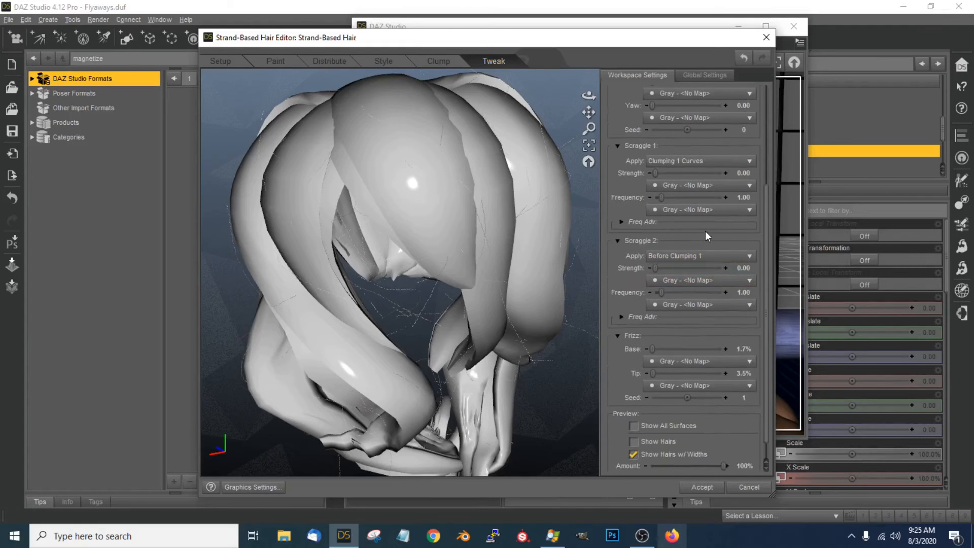
scroll(705, 231, down, 1)
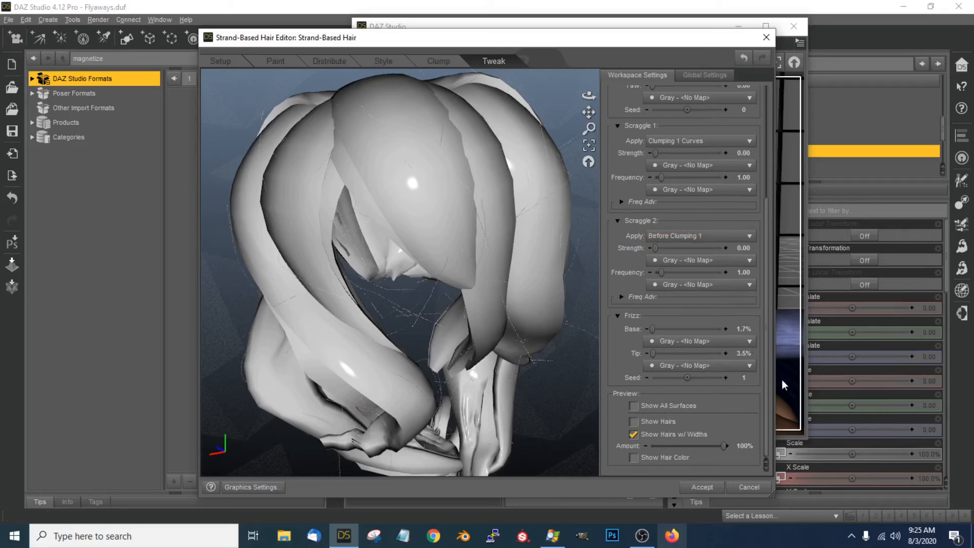
click(621, 297)
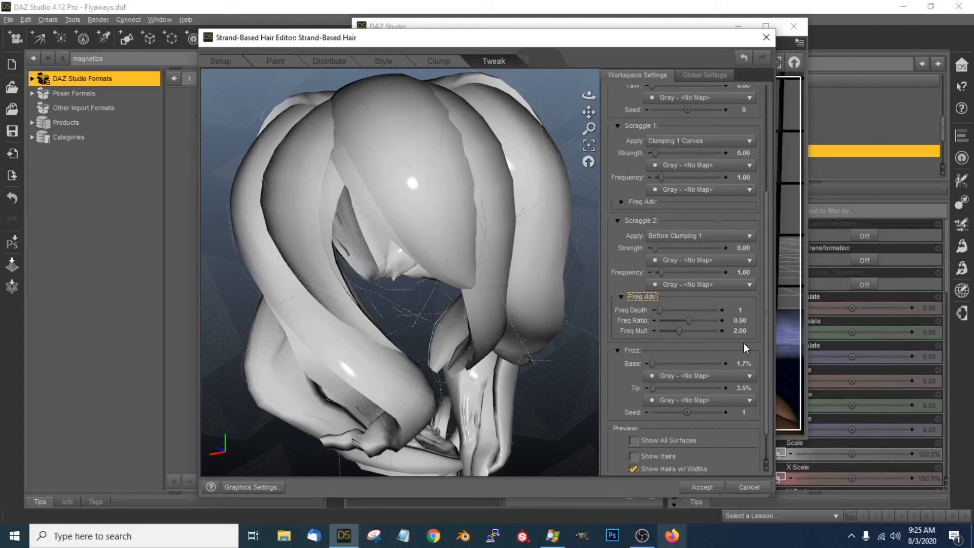
scroll(753, 316, down, 1)
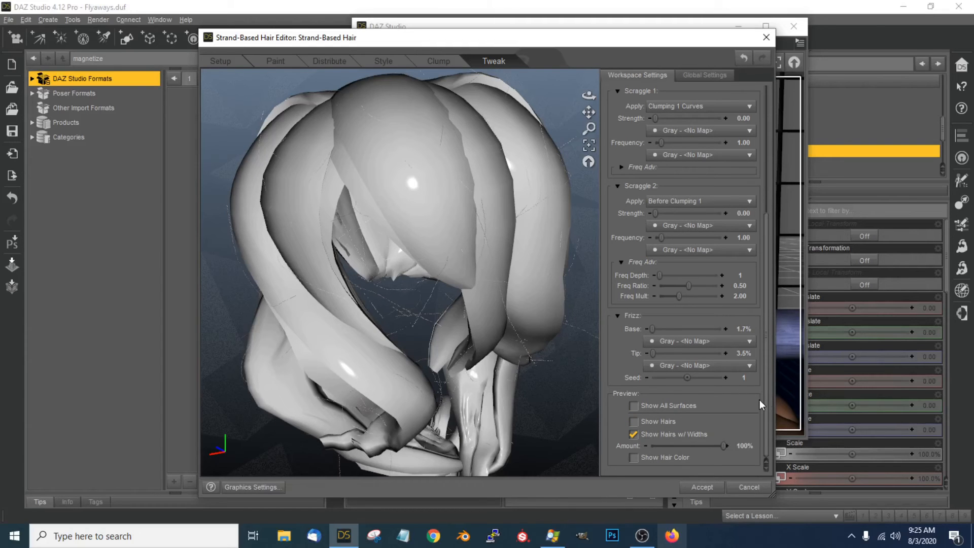
scroll(766, 403, up, 1)
drag(765, 402, 764, 434)
click(741, 488)
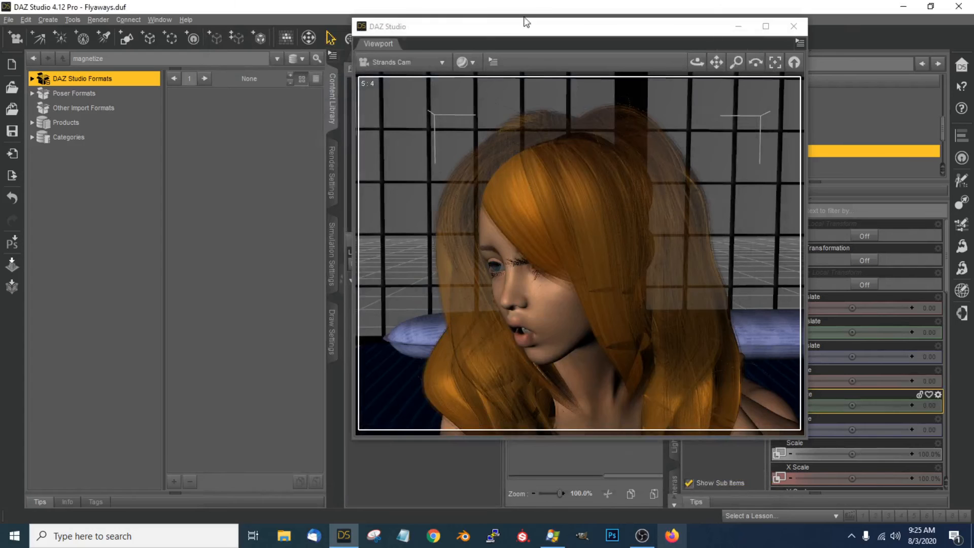
Step: Move the floating viewport off the scene and parameter panes and inspect the Base Color texture on the Strand-Based Hair surfaces
click(516, 28)
drag(516, 28, 388, 26)
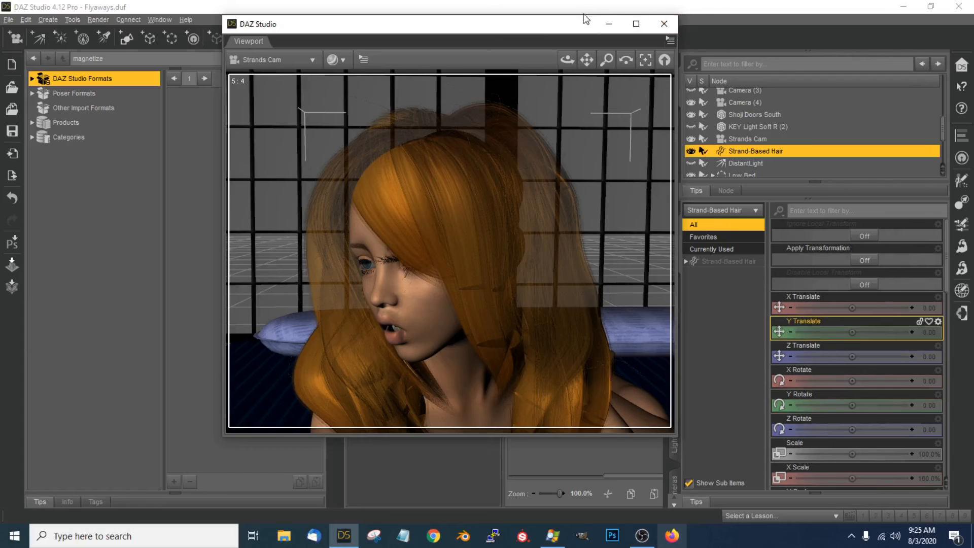
drag(576, 28, 533, 28)
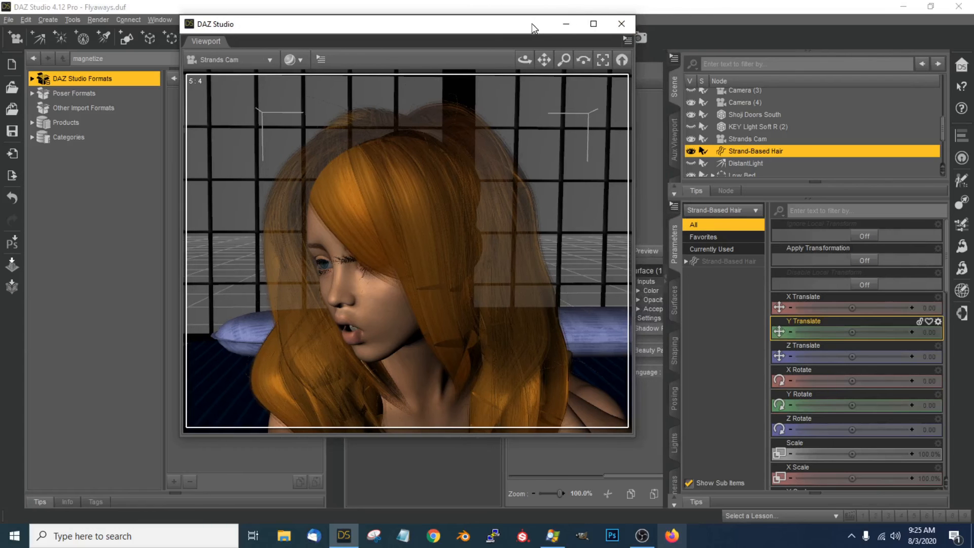
click(725, 261)
click(674, 301)
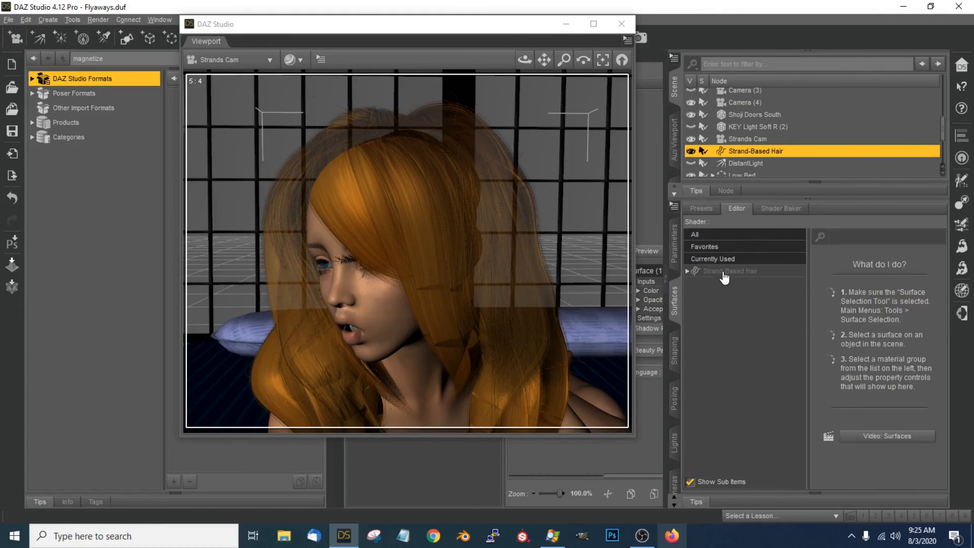
click(725, 273)
mouse_move(821, 360)
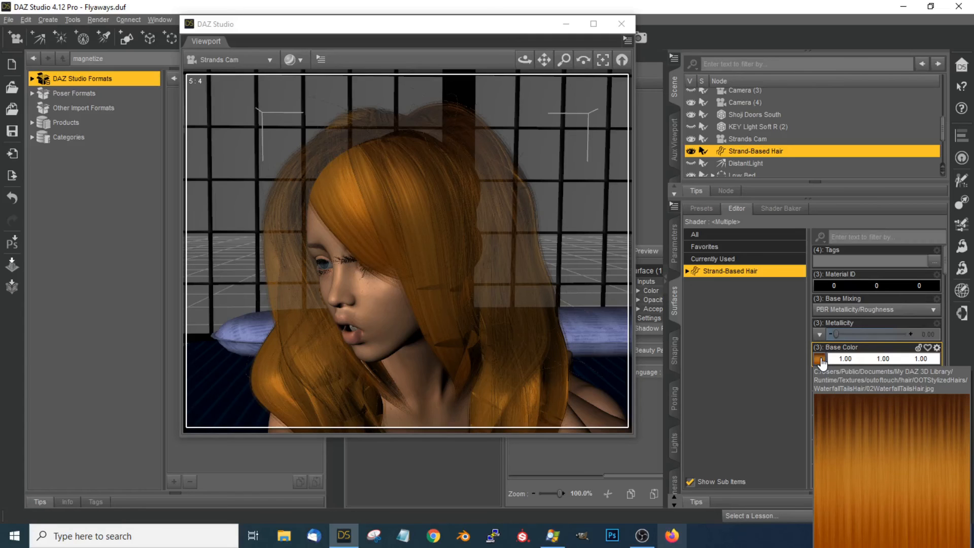
Step: Select the Waterfall Tails Hair surfaces and bring up the option for copying the selected surfaces
right_click(760, 278)
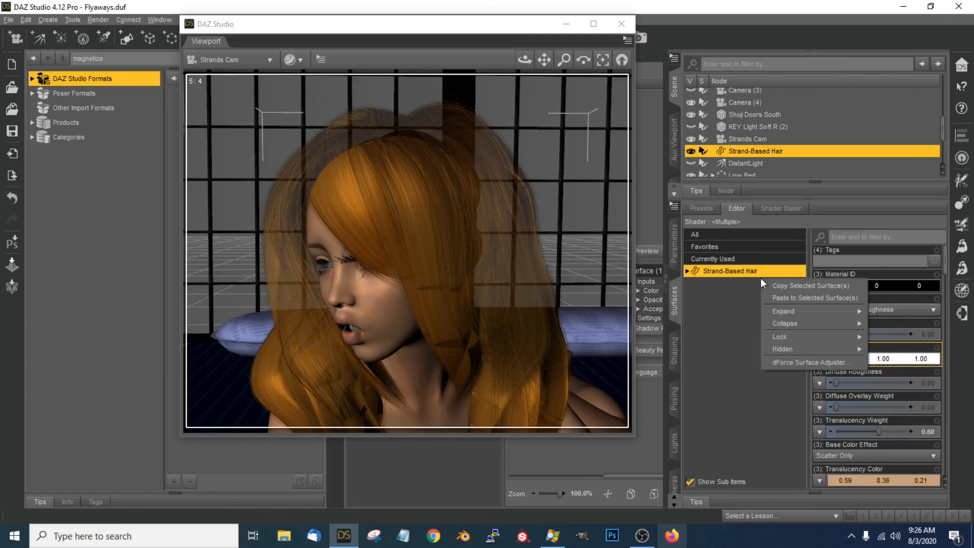
scroll(763, 145, up, 5)
click(761, 137)
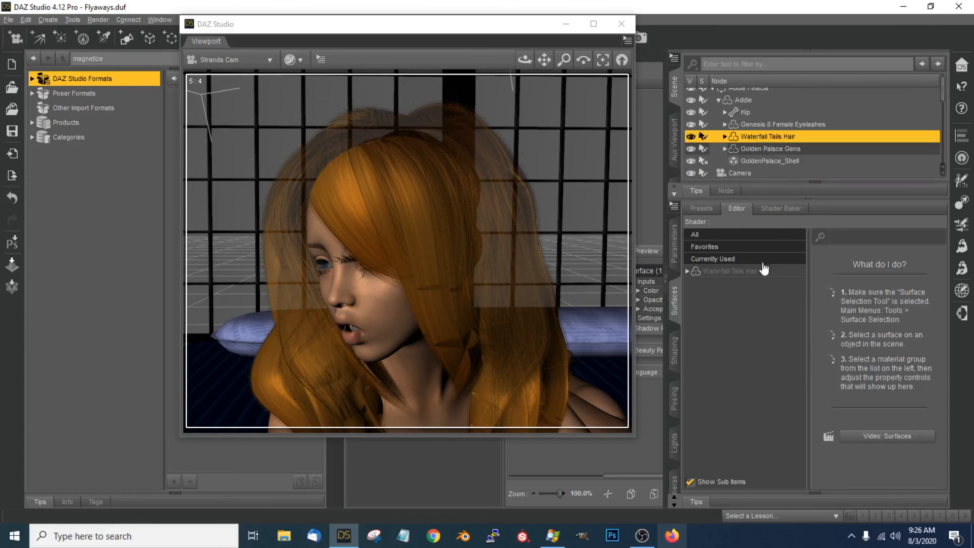
click(767, 272)
right_click(767, 273)
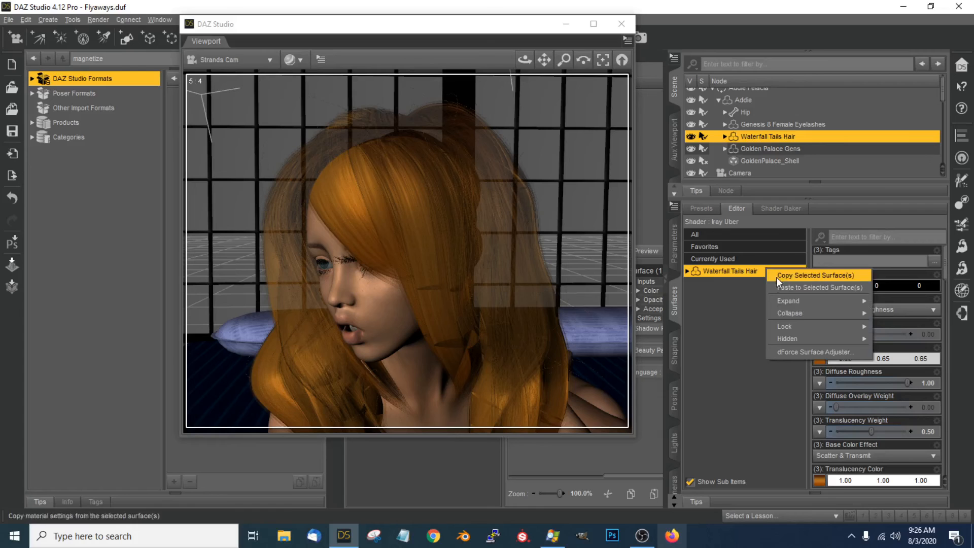
Step: Expand the Strand-Based Hair surfaces into their groups, review the Strand-Based Hair Material settings, and clear the surface selection
scroll(758, 152, down, 5)
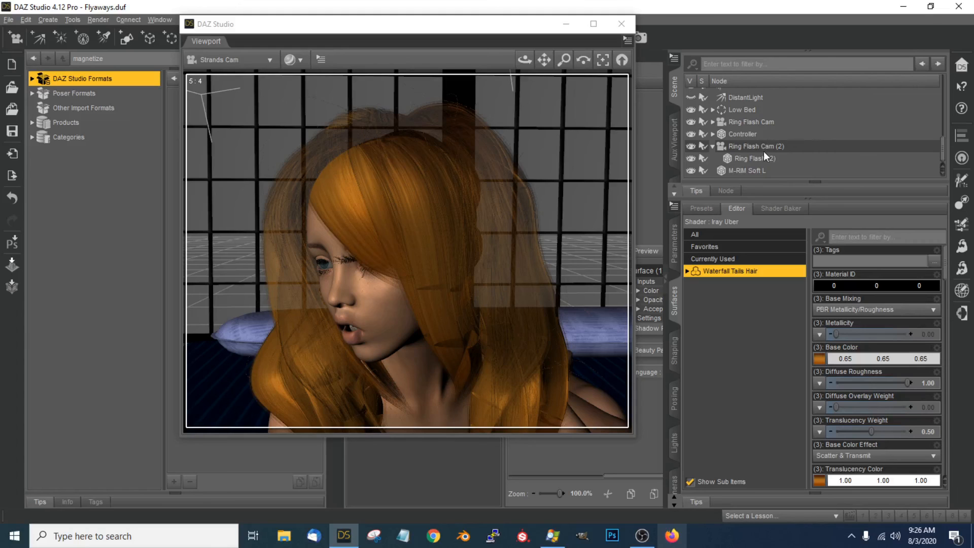
scroll(723, 146, up, 2)
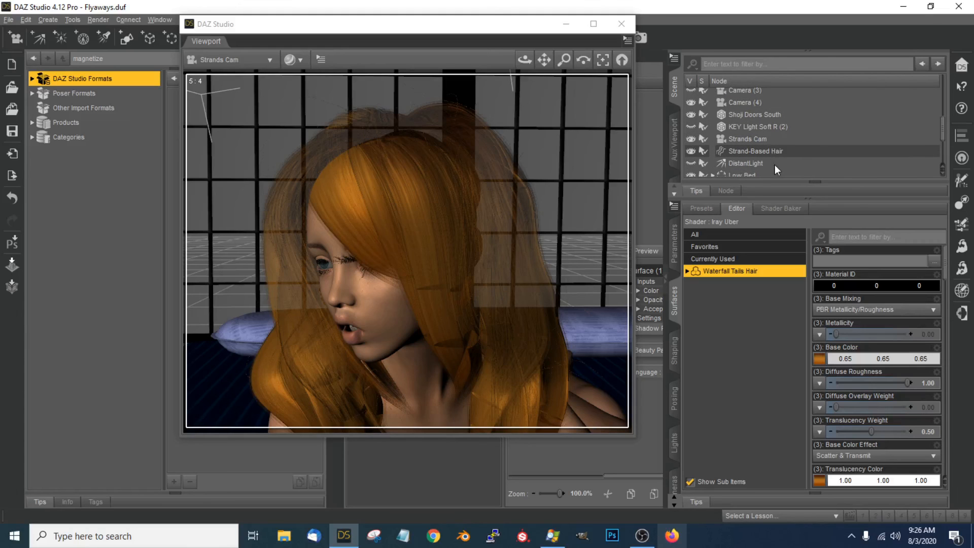
click(766, 152)
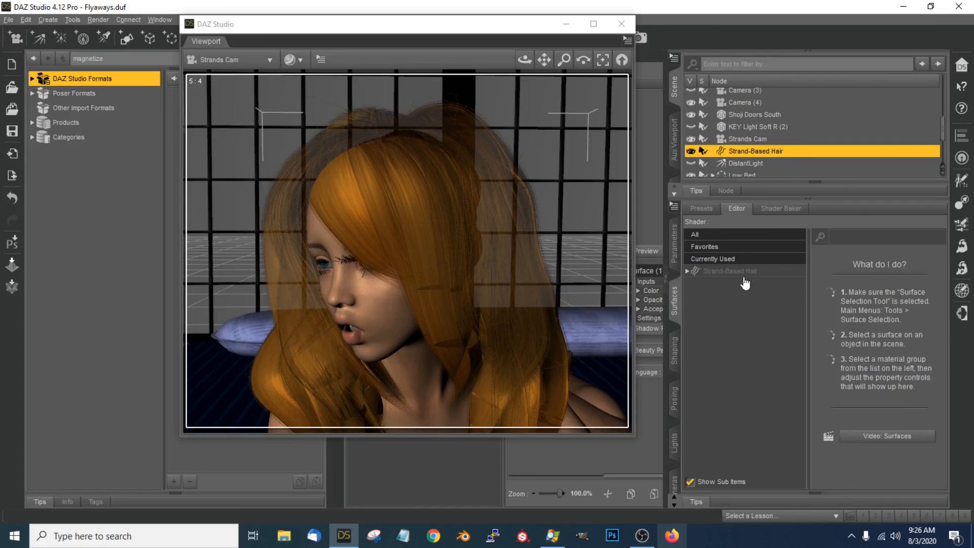
double_click(745, 273)
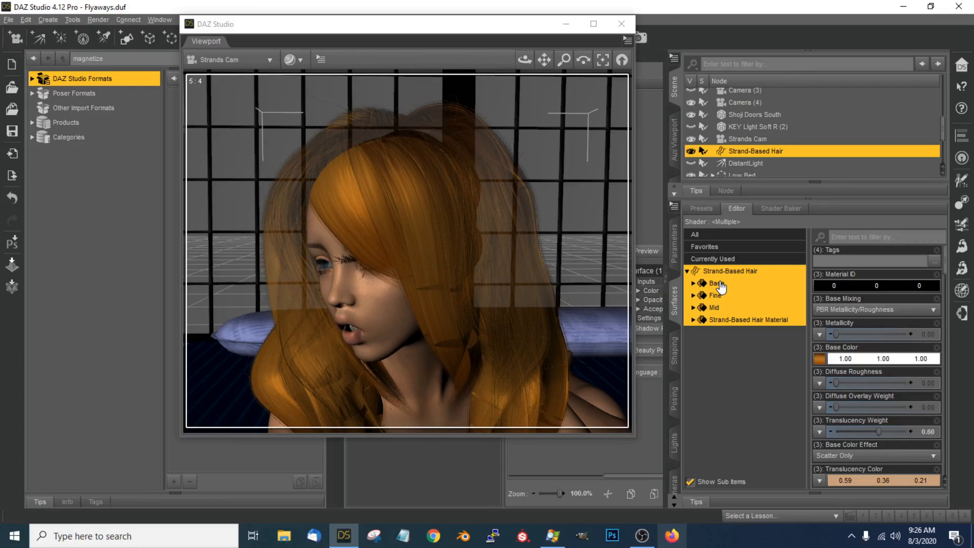
click(733, 321)
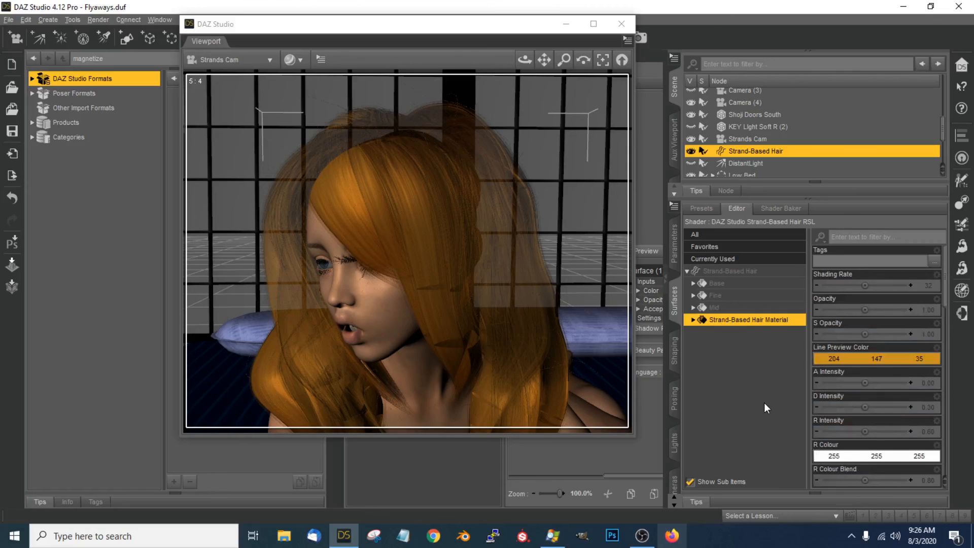
click(765, 403)
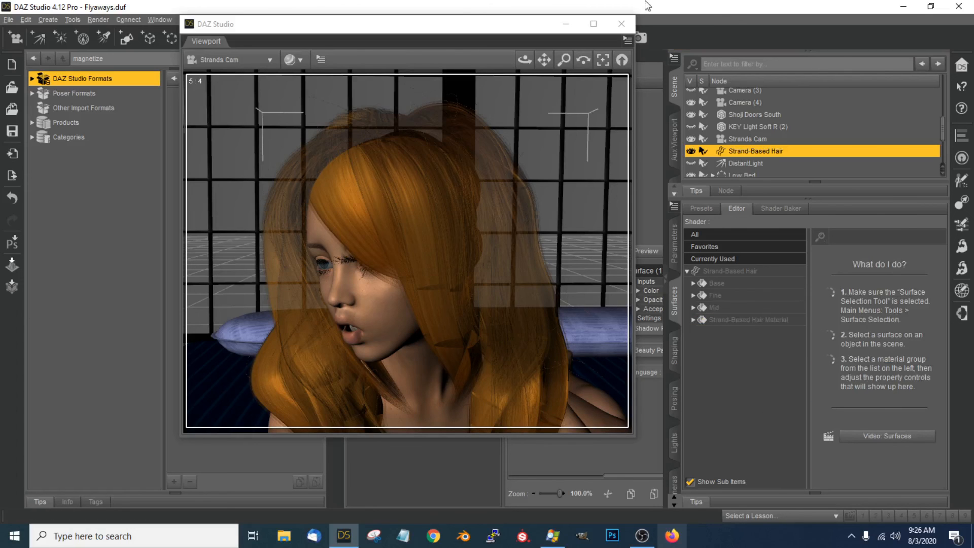
click(458, 29)
drag(458, 29, 689, 35)
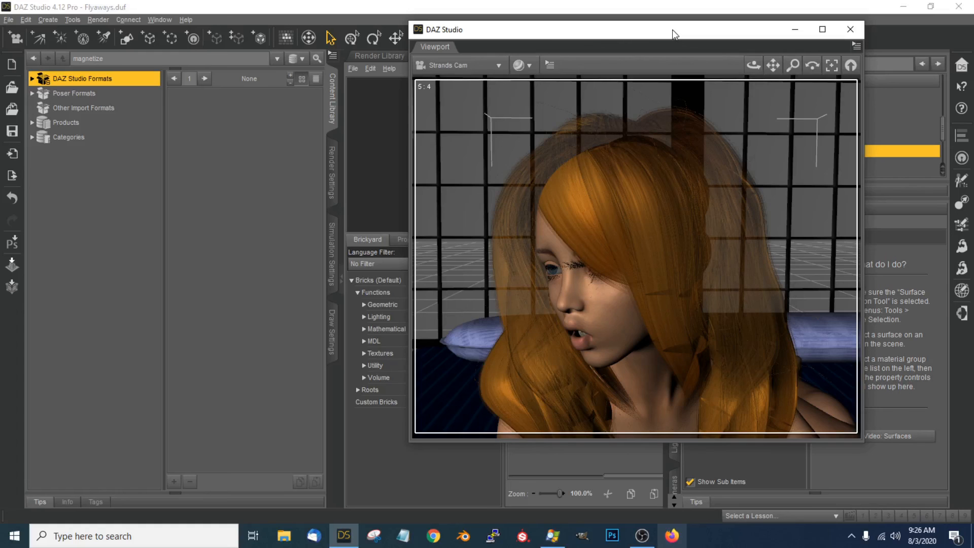
drag(672, 29, 638, 48)
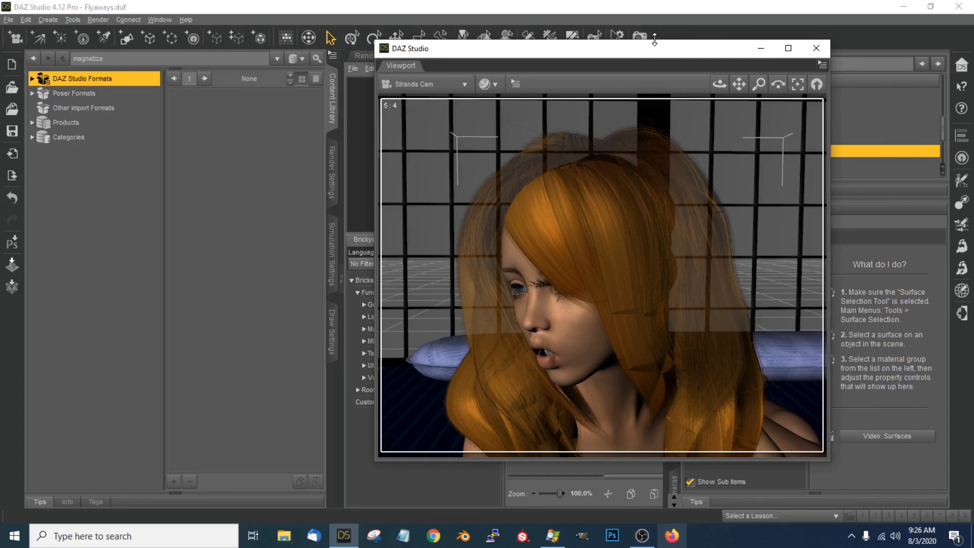
drag(645, 47, 511, 47)
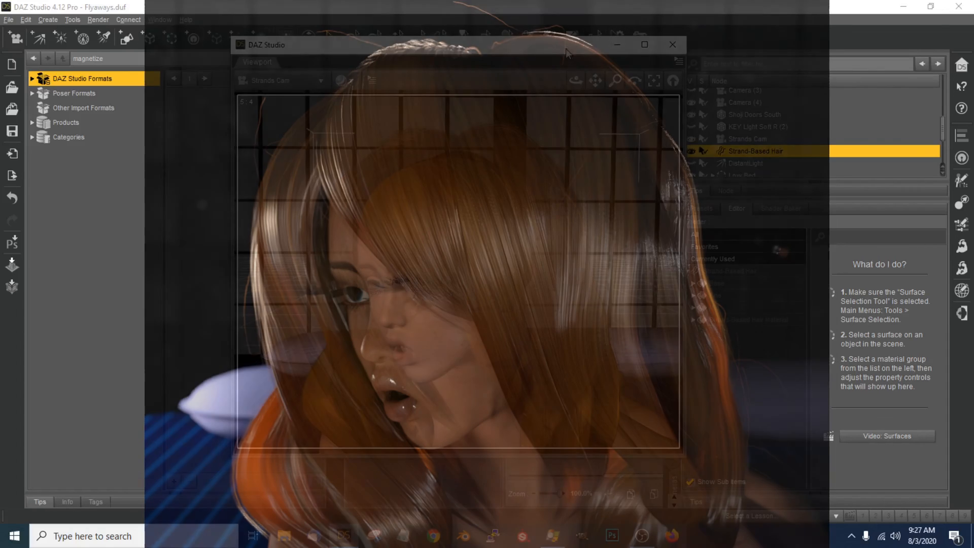